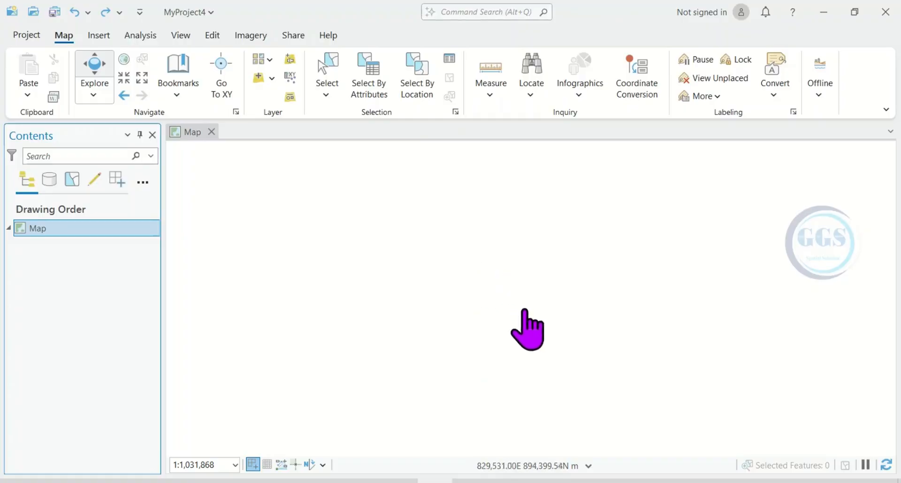
Add the 2009_LULC.shp shapefile from the Analysis folder to the map
left_click(257, 78)
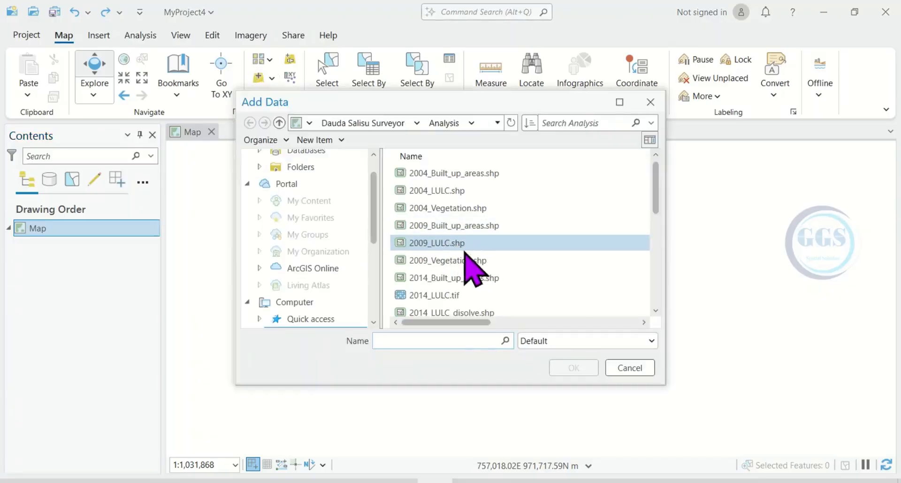
left_click(433, 246)
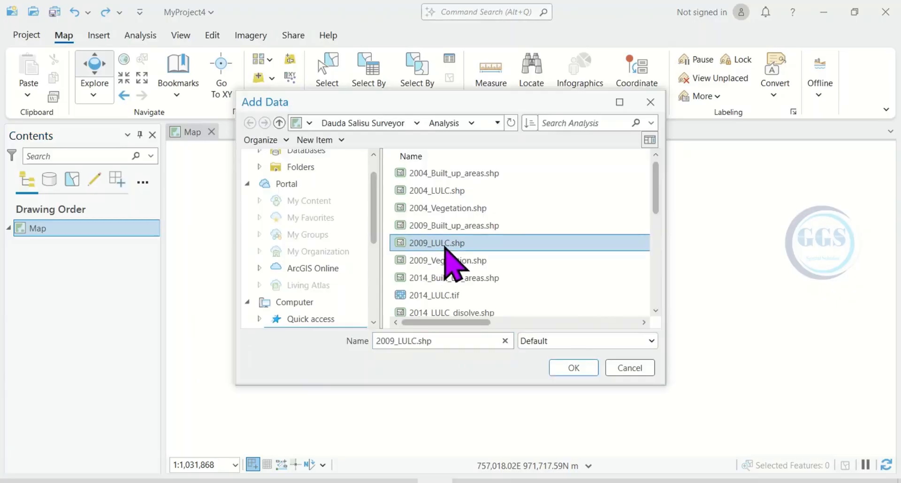
left_click(575, 368)
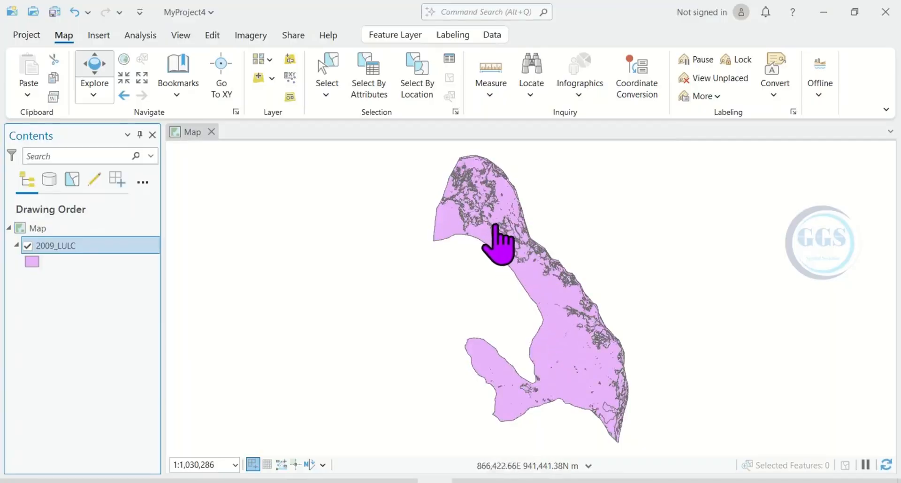
Check the data type and geometry type in the 2009_LULC layer's source properties
right_click(68, 261)
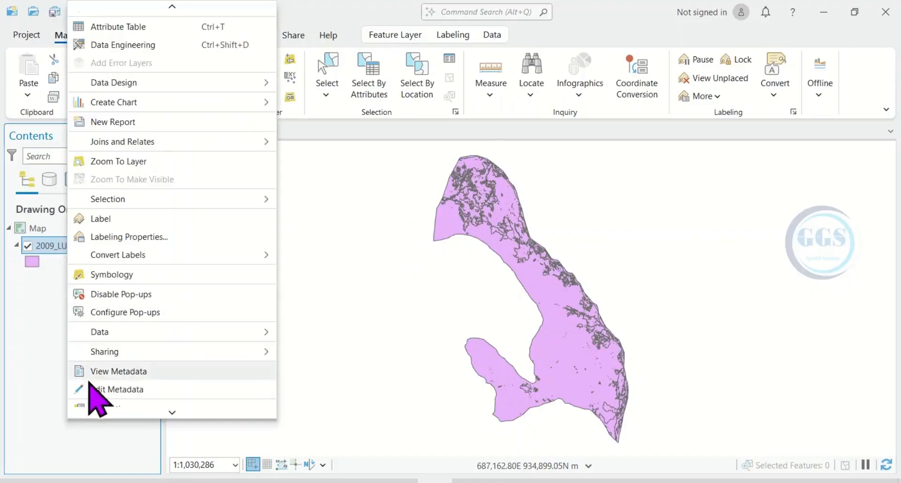
left_click(109, 411)
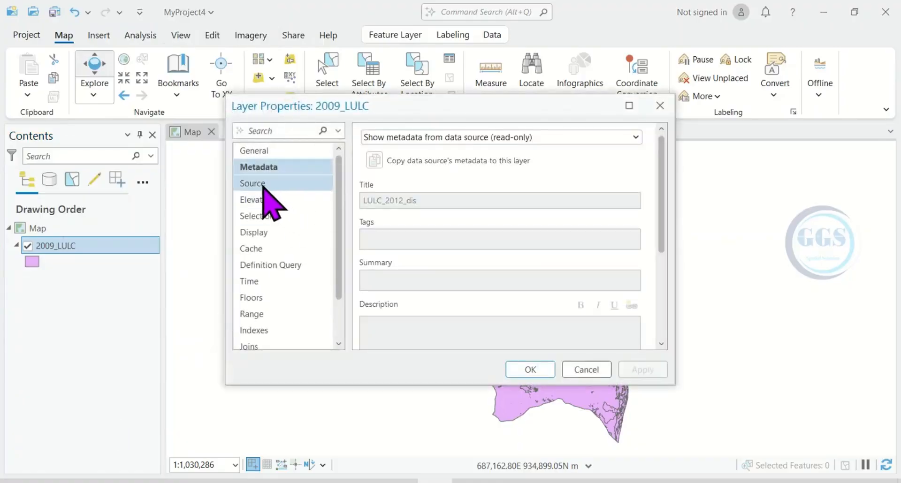
left_click(261, 184)
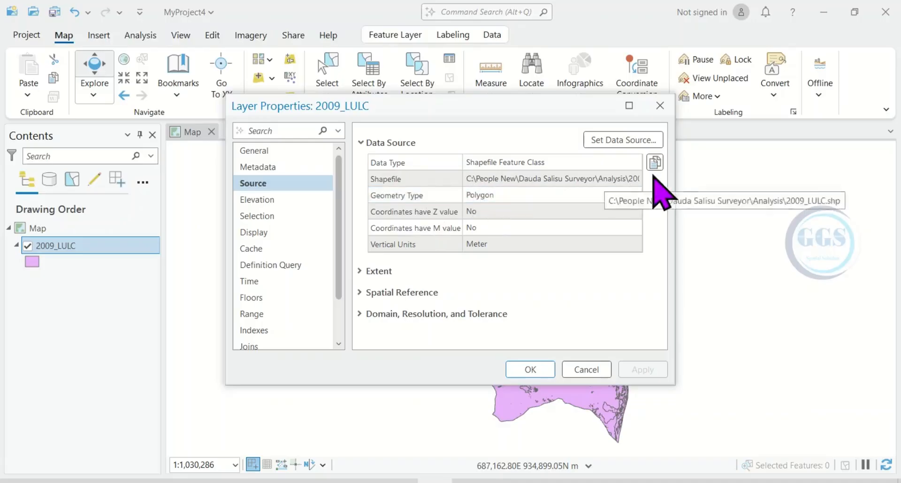
left_click(663, 108)
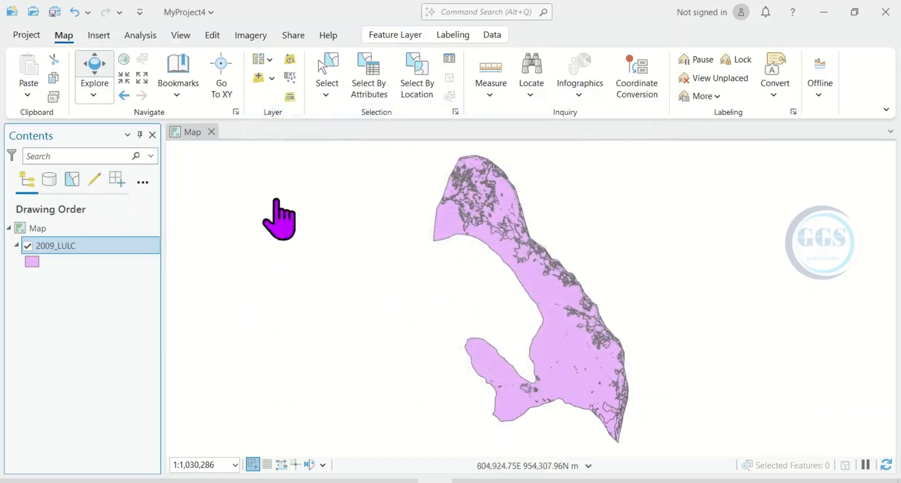
Review the land-use classes and their areas in the 2009_LULC attribute table, and close the table
right_click(70, 247)
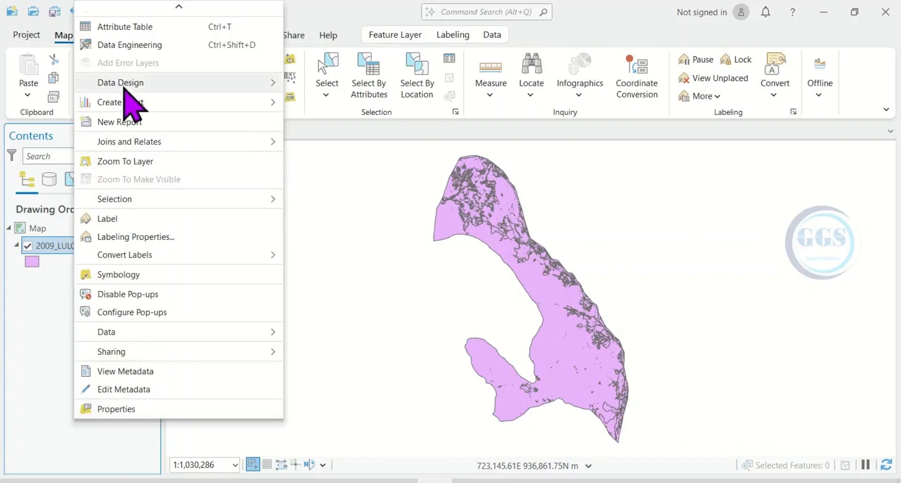
left_click(134, 27)
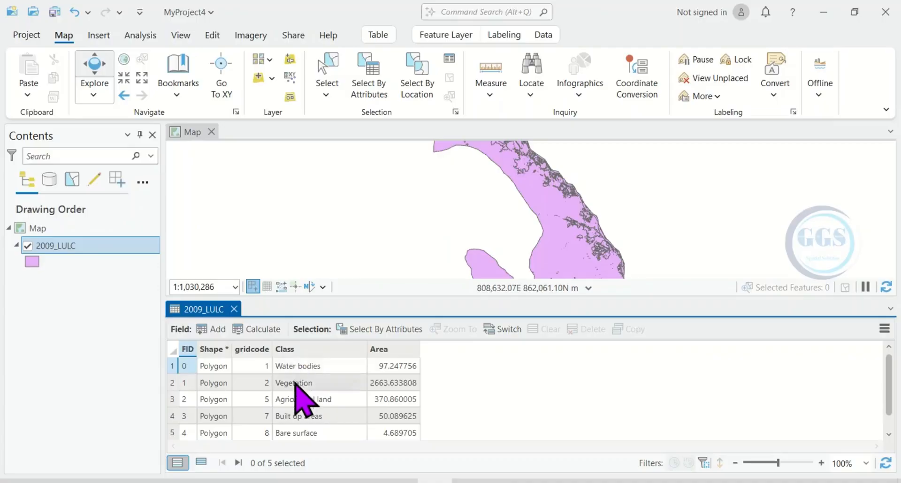
left_click(233, 309)
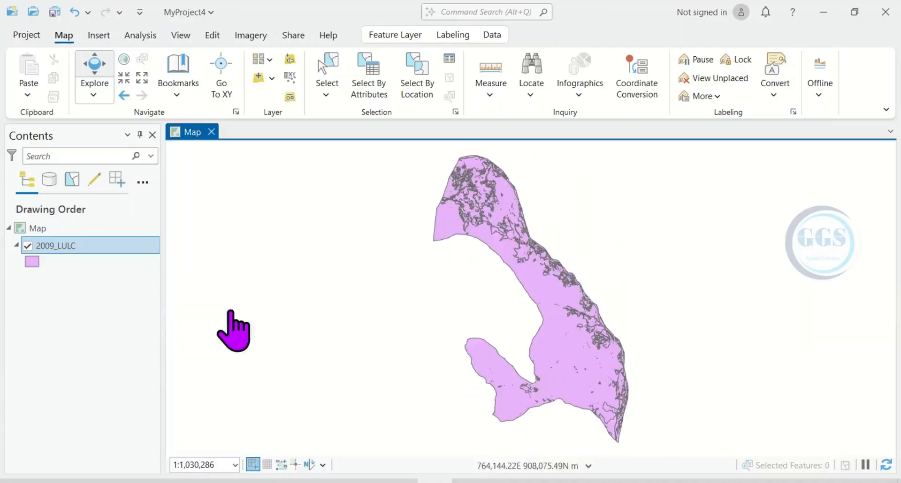
Symbolize the 2009_LULC layer with Unique Values based on the Class field
right_click(71, 246)
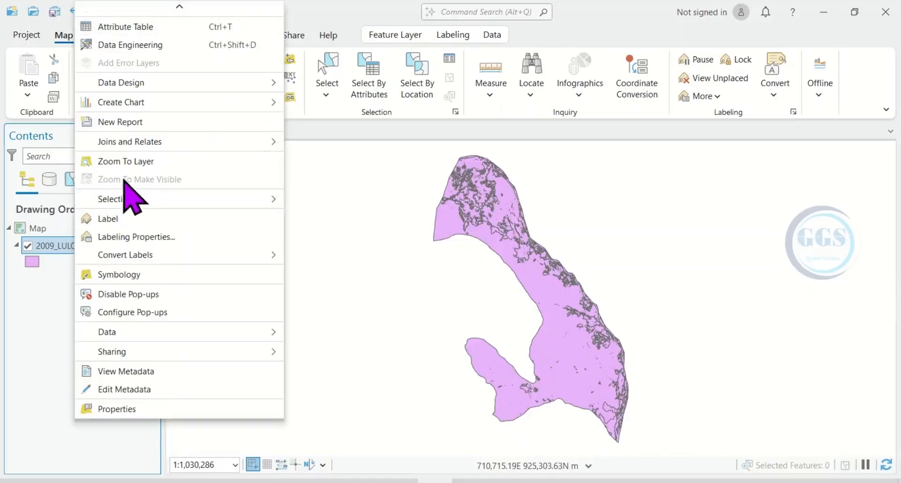
left_click(132, 270)
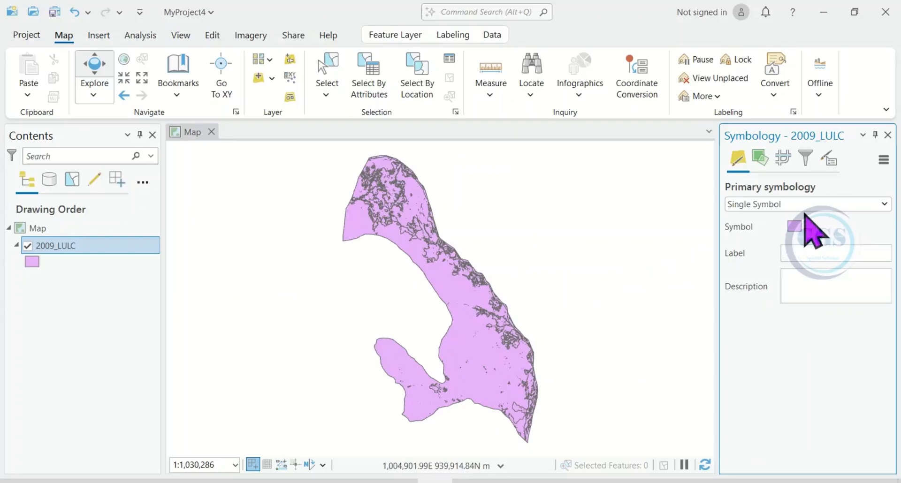
left_click(884, 204)
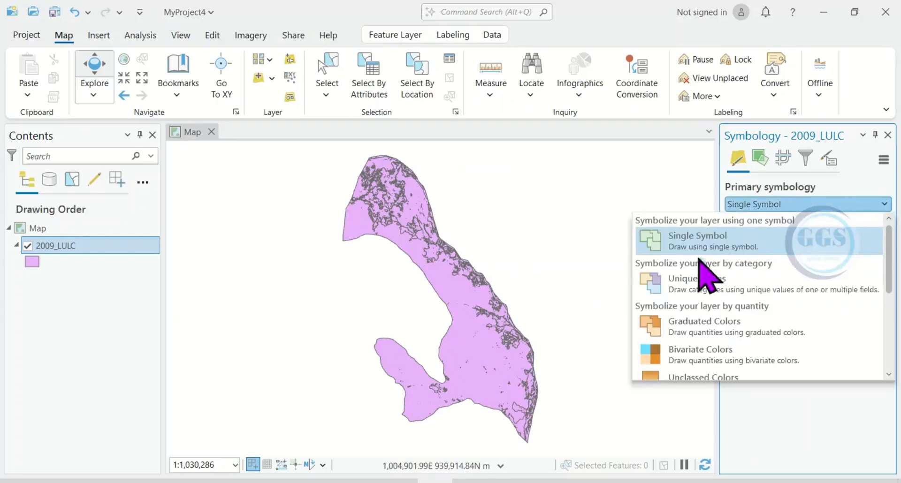
left_click(679, 283)
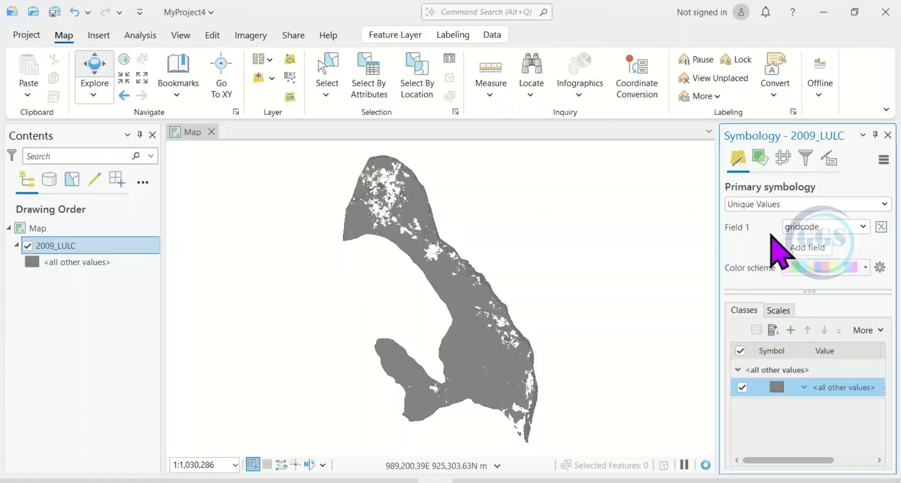
left_click(865, 226)
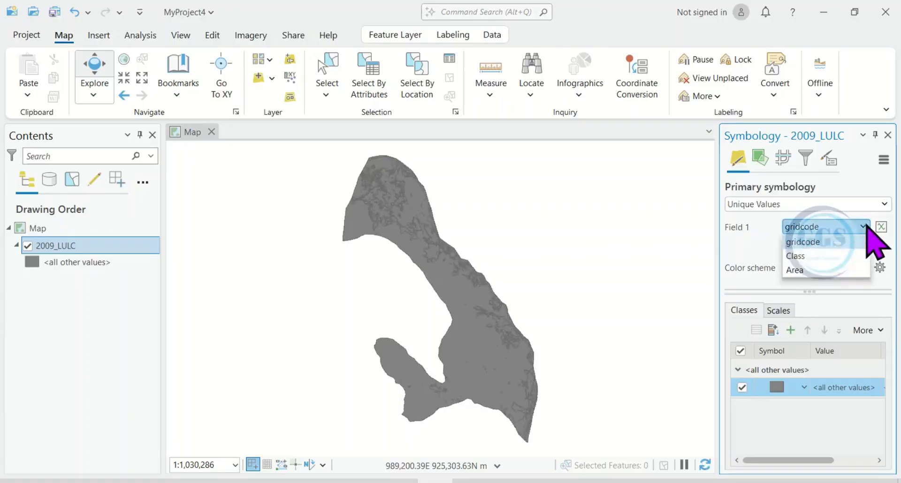
left_click(804, 256)
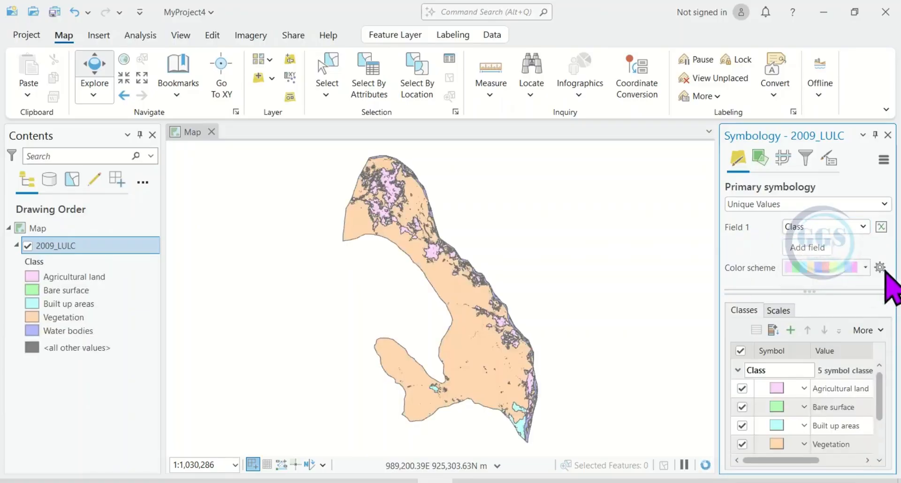
Apply a saturated multicolour scheme to the land-use classes, with red agricultural land, green built-up areas and blue-teal vegetation
left_click(866, 268)
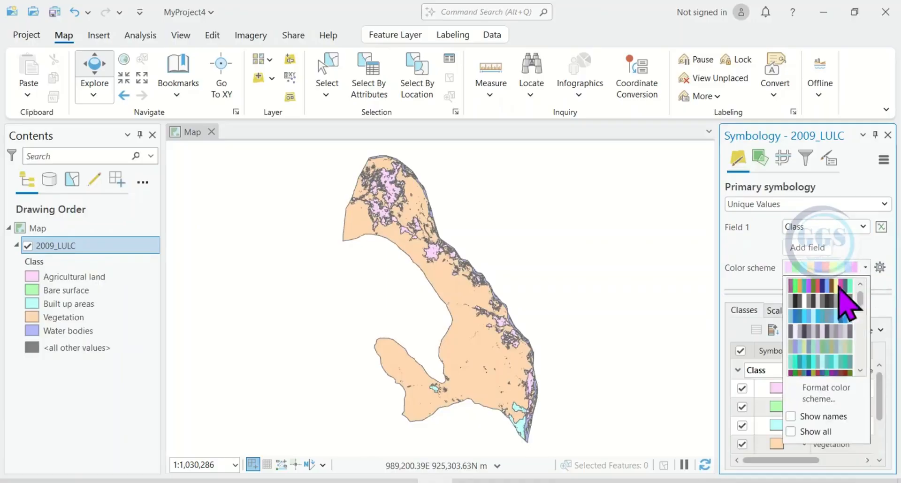
scroll(826, 296, "down", 2)
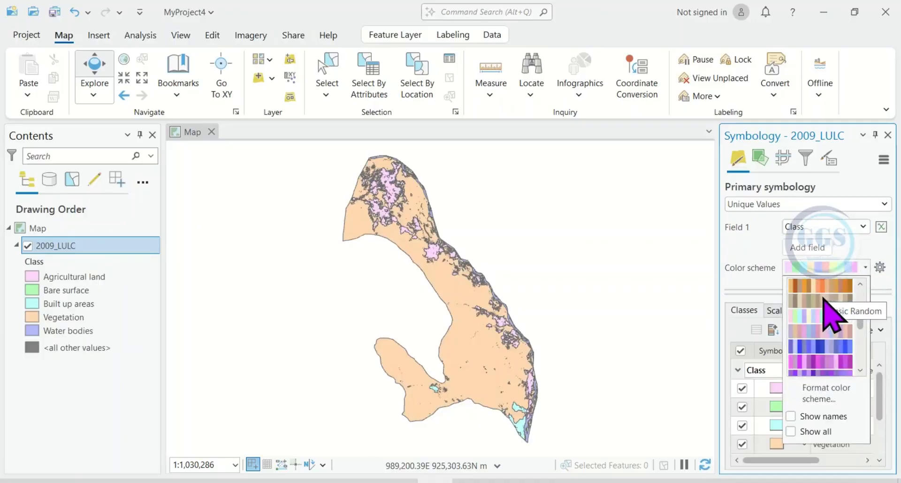
scroll(824, 298, "down", 1)
left_click(823, 300)
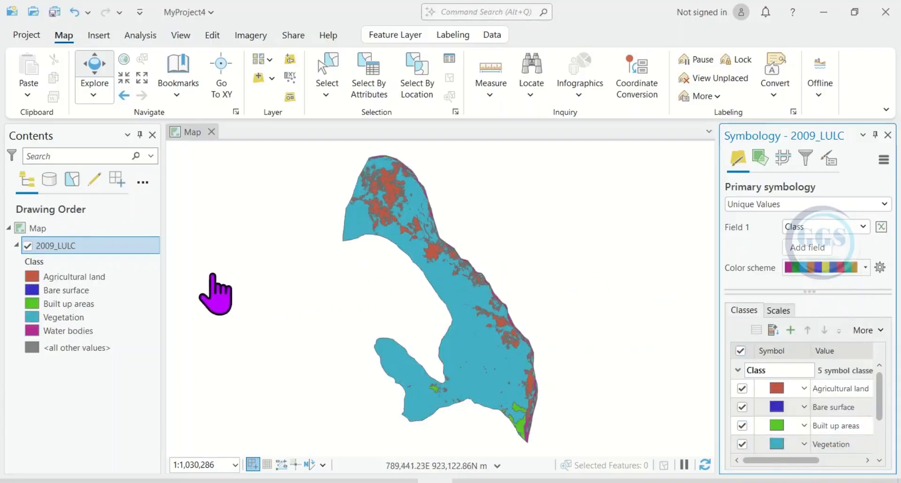
Examine the coloured land-use polygons at close range, close the symbology settings and return the map to its full extent
scroll(427, 245, "up", 2)
scroll(427, 245, "up", 2)
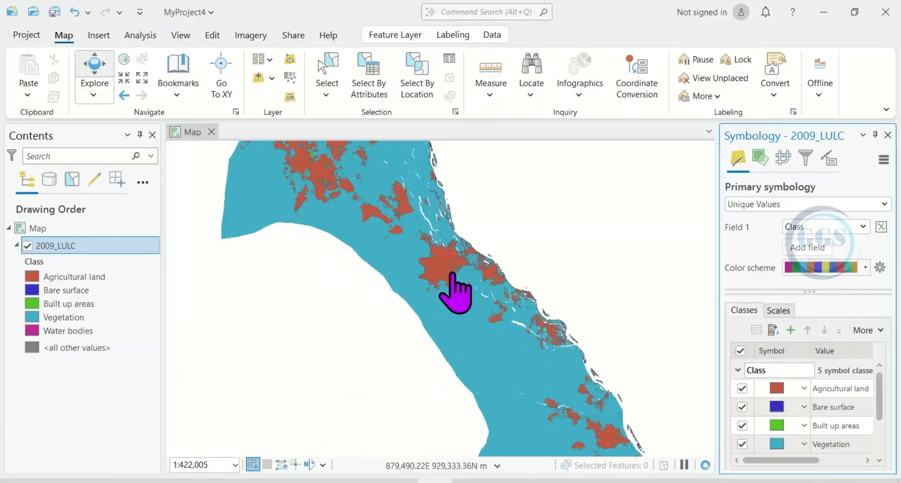
scroll(442, 261, "up", 4)
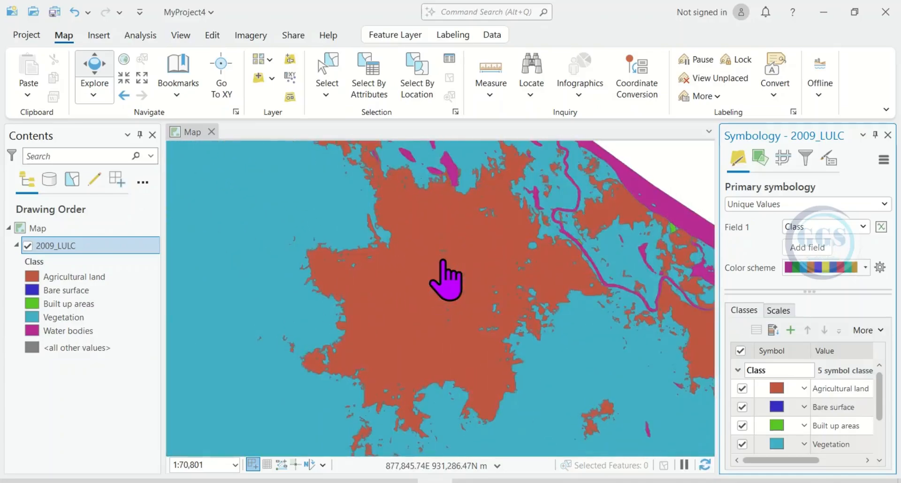
scroll(445, 280, "down", 3)
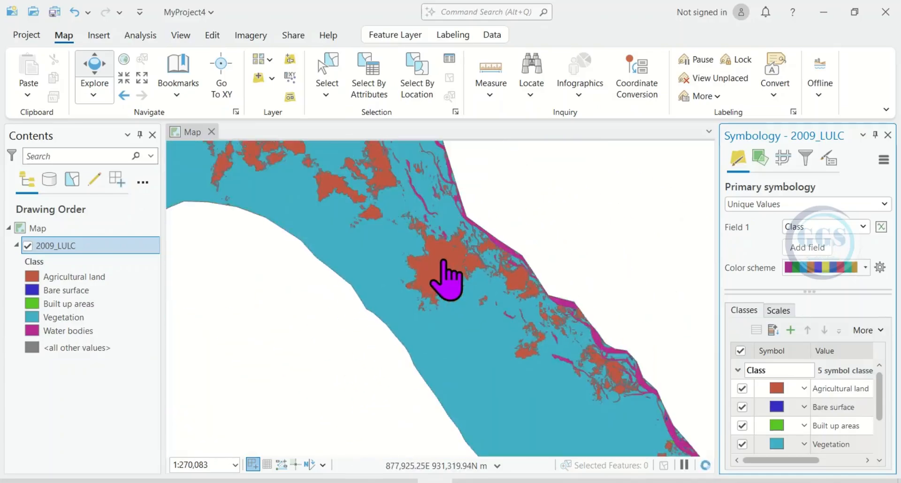
scroll(445, 280, "down", 5)
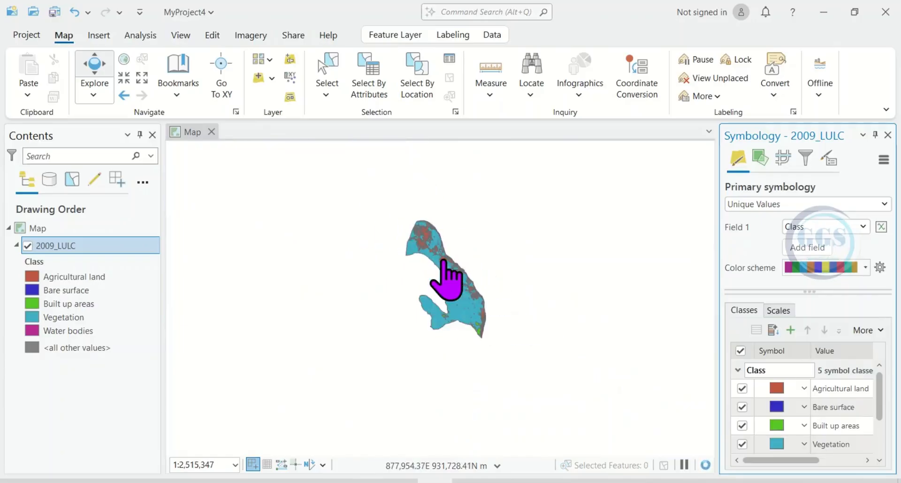
scroll(445, 279, "up", 5)
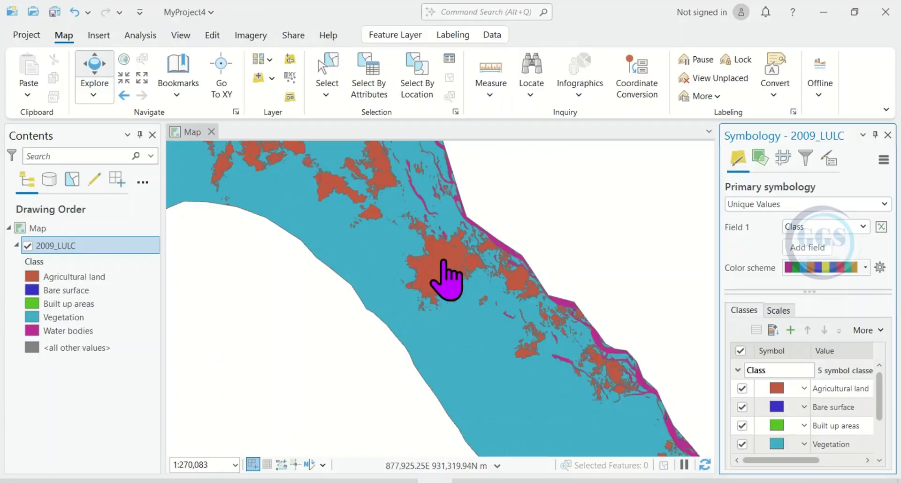
scroll(445, 279, "down", 3)
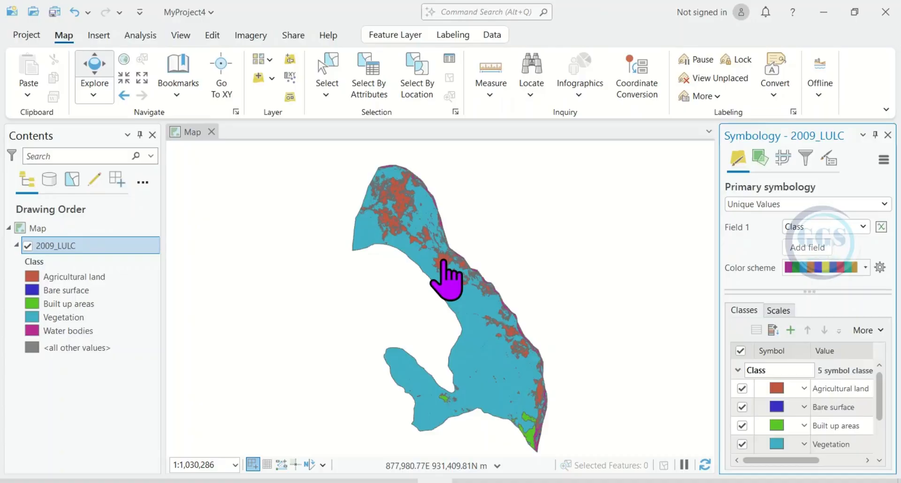
scroll(446, 277, "up", 2)
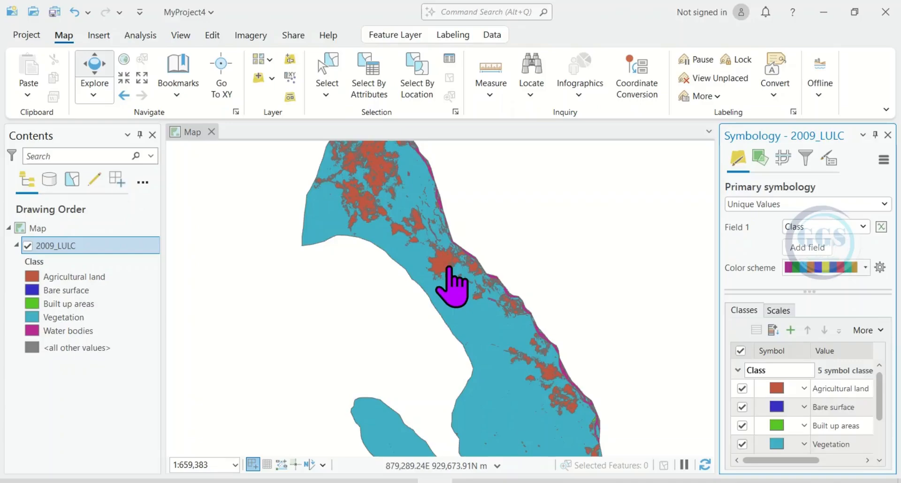
left_click(888, 135)
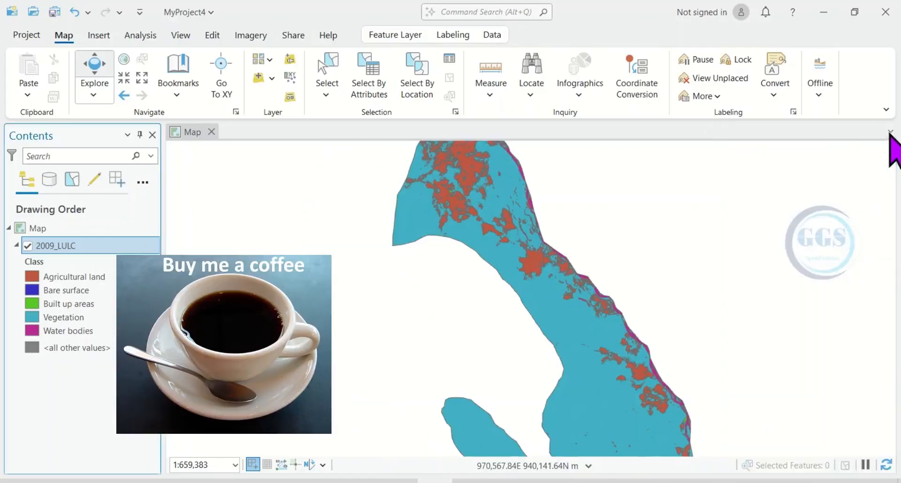
left_click(124, 59)
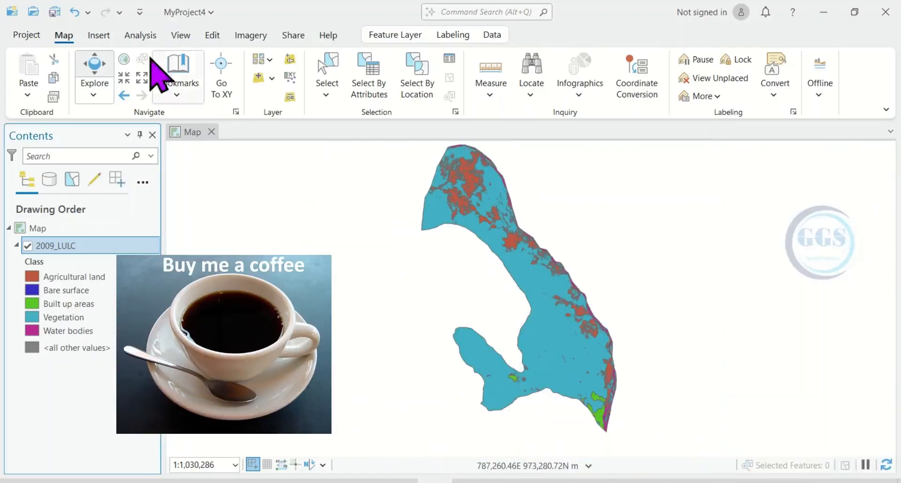
Open the Polygon to Raster tool from the To Raster toolset of the Conversion Tools
left_click(147, 34)
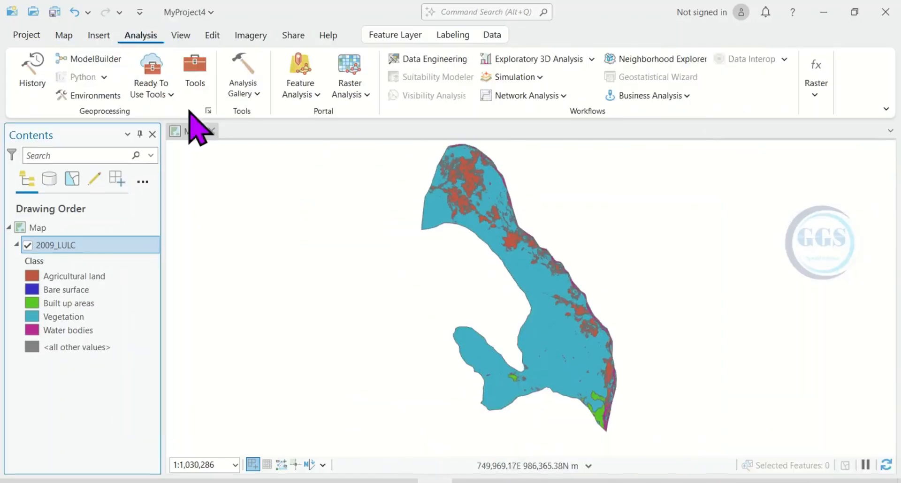
left_click(194, 75)
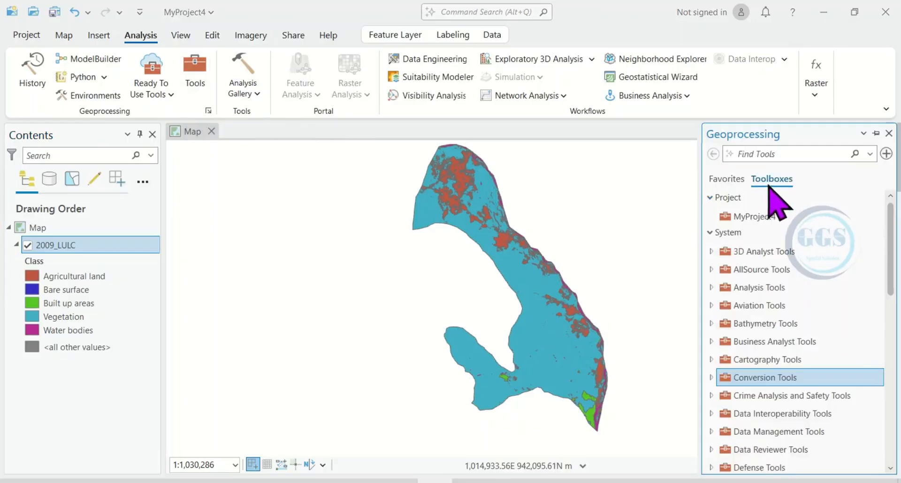
scroll(753, 256, "down", 1)
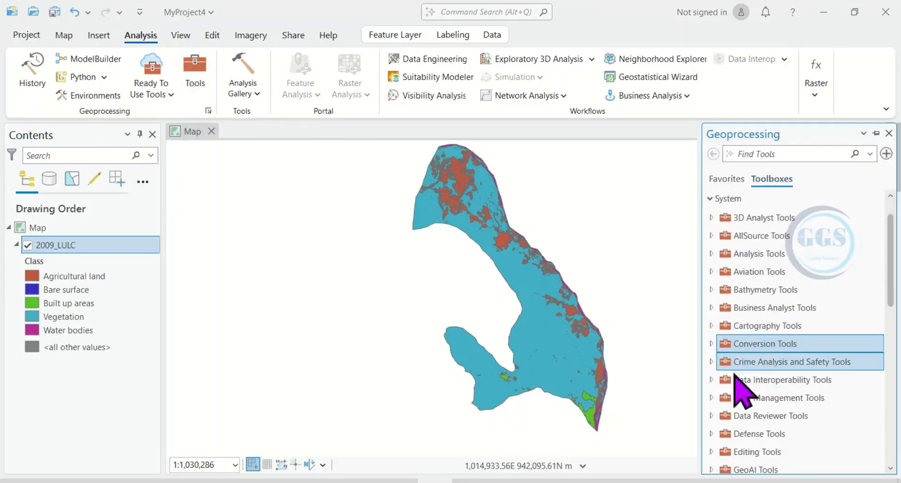
left_click(712, 344)
scroll(736, 339, "down", 5)
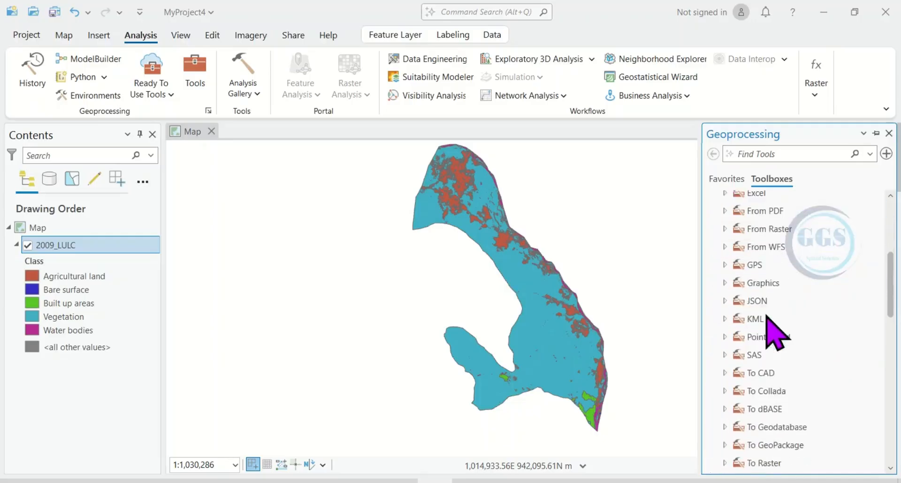
scroll(776, 333, "down", 2)
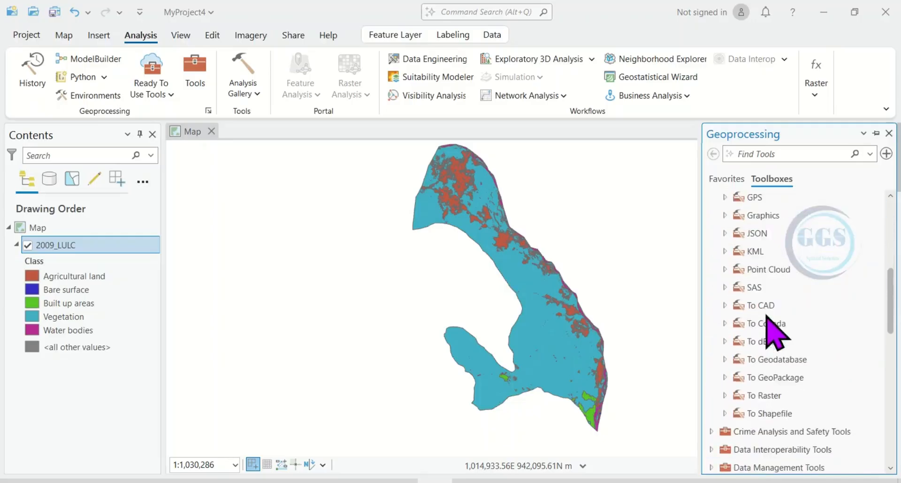
scroll(770, 343, "down", 2)
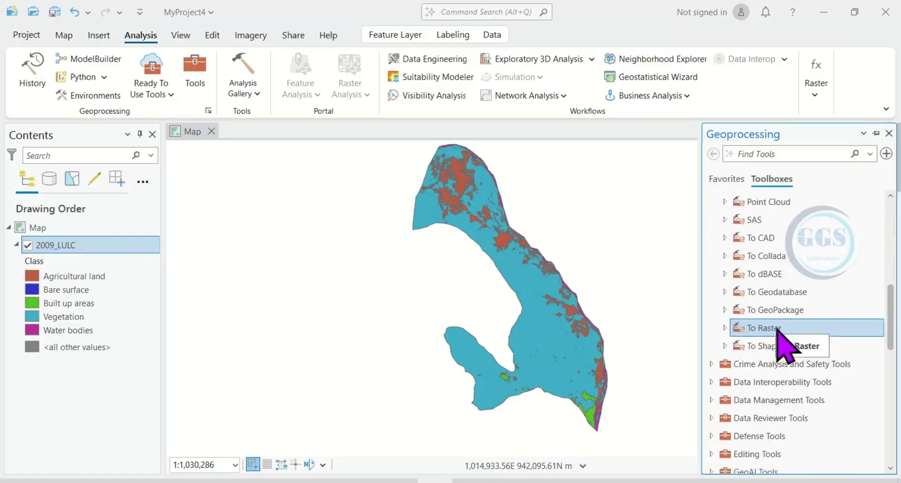
left_click(726, 329)
scroll(756, 331, "down", 2)
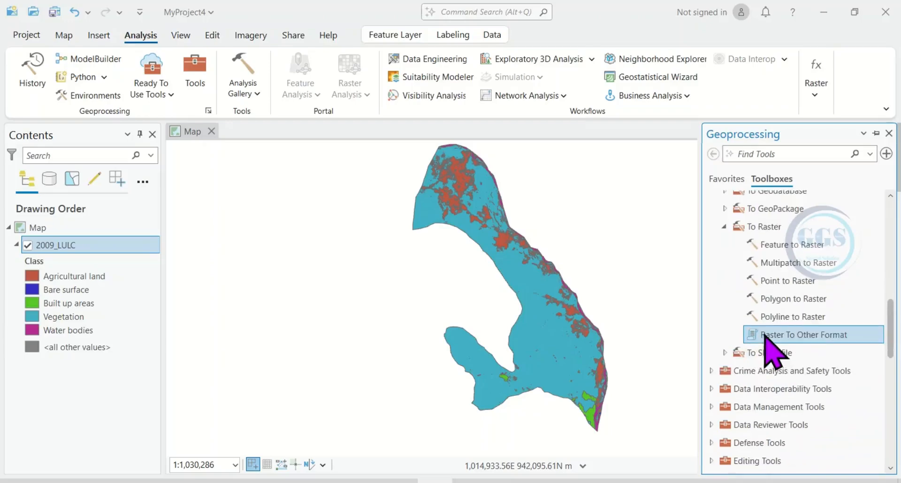
double_click(785, 299)
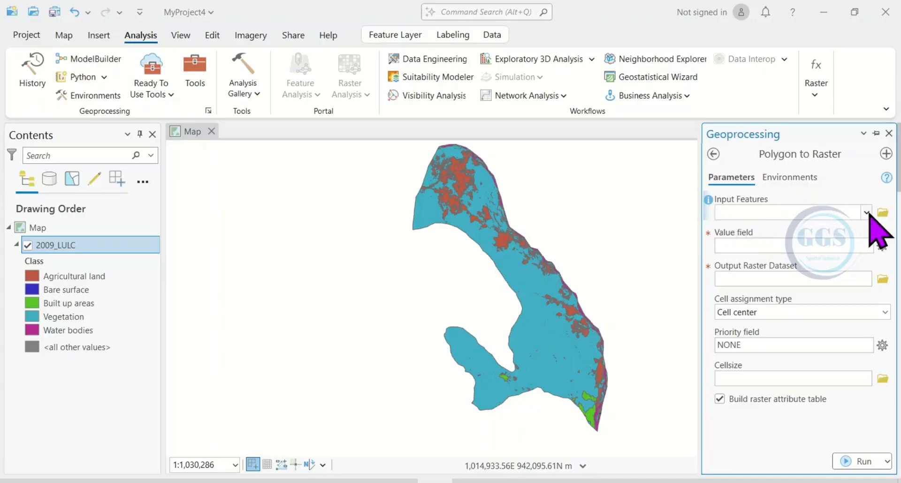
Set 2009_LULC as the input features, with value field Class, cell assignment type Cell center and a cell size of 10
left_click(867, 213)
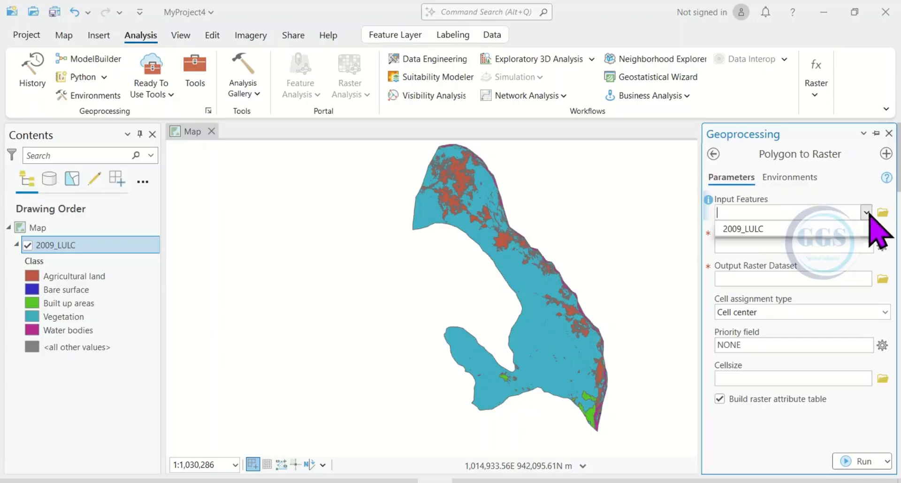
left_click(742, 229)
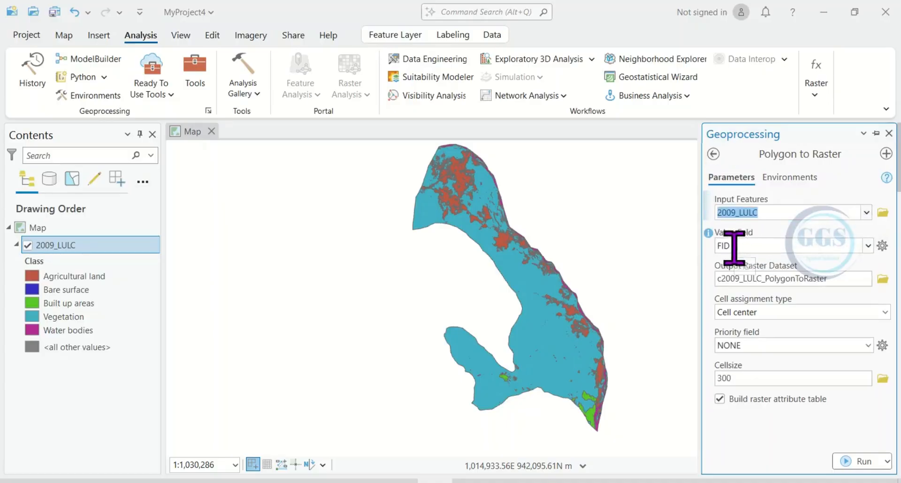
left_click(869, 246)
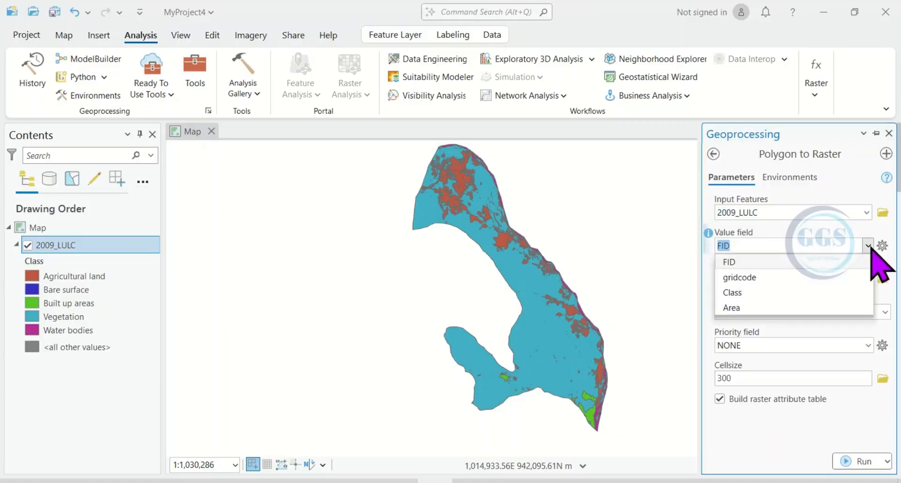
left_click(741, 293)
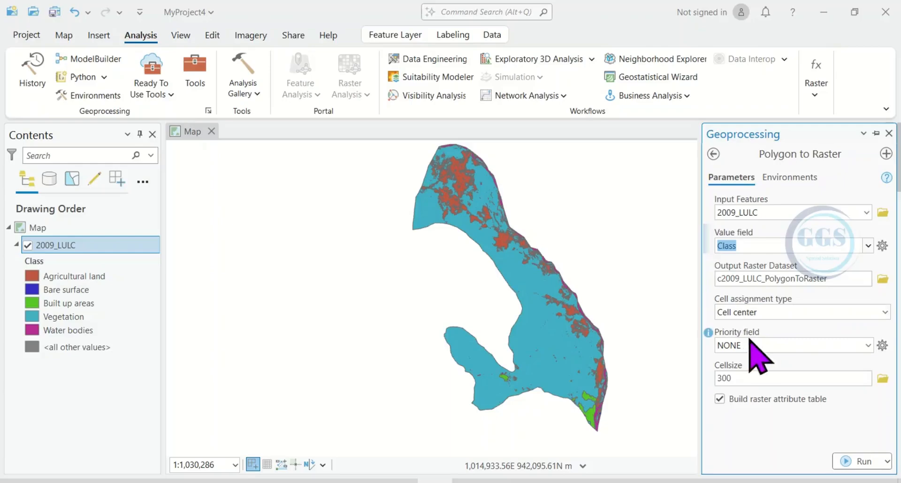
left_click(884, 313)
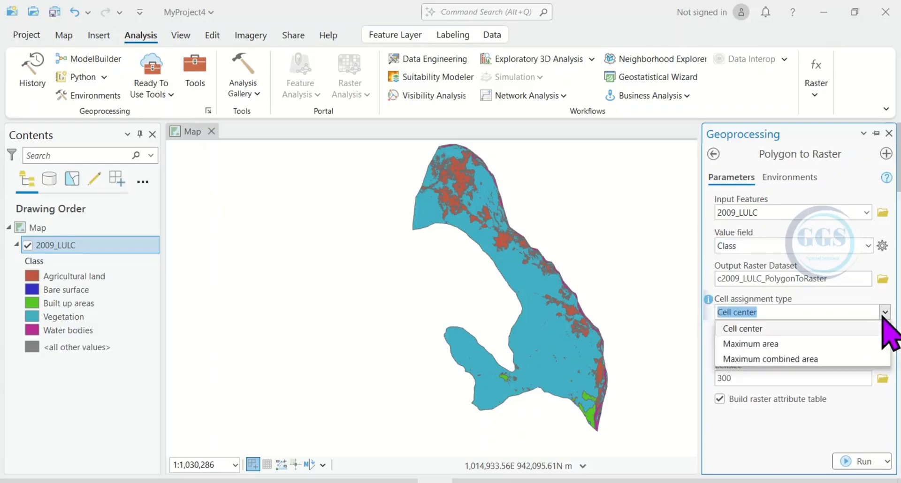
left_click(750, 330)
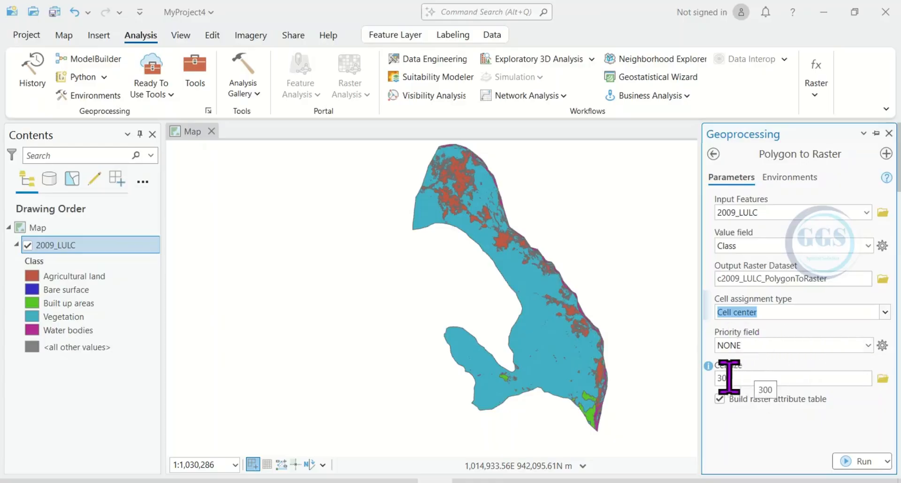
left_click_drag(734, 376, 717, 379)
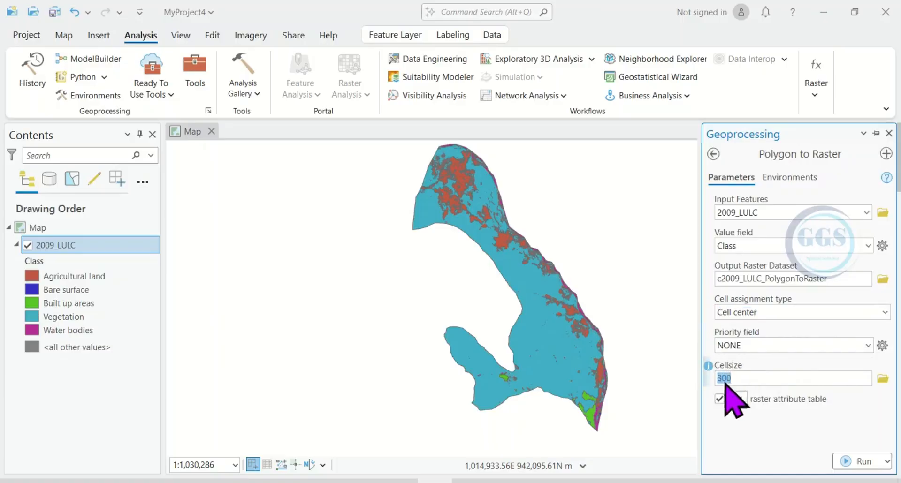
type("10")
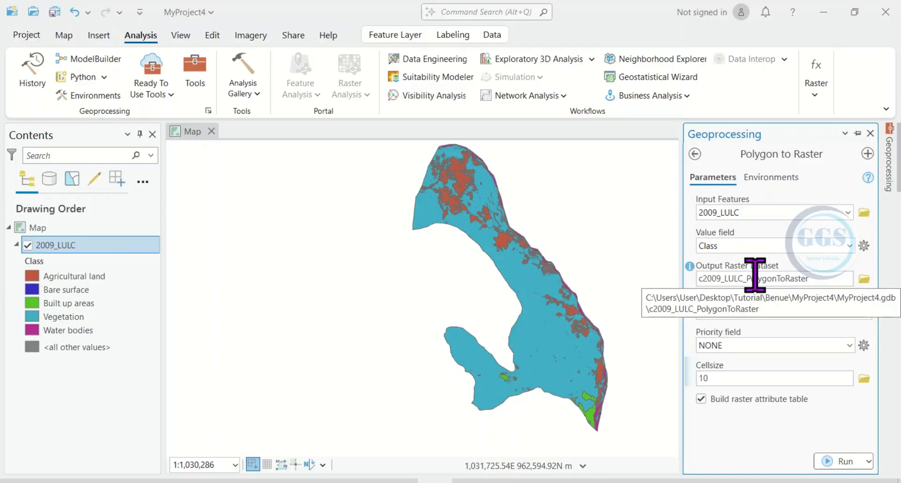
Name the output raster dataset Raster in the Tutorial folder and run the polygon-to-raster conversion
left_click(865, 280)
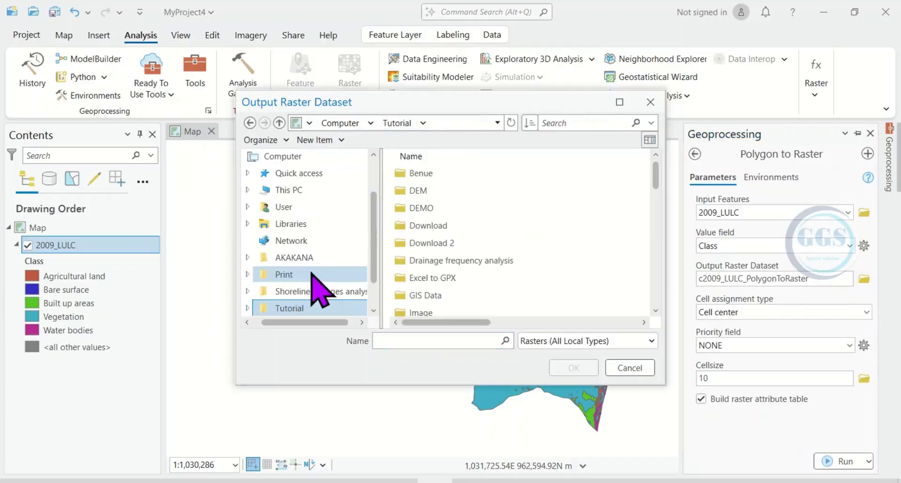
left_click(425, 341)
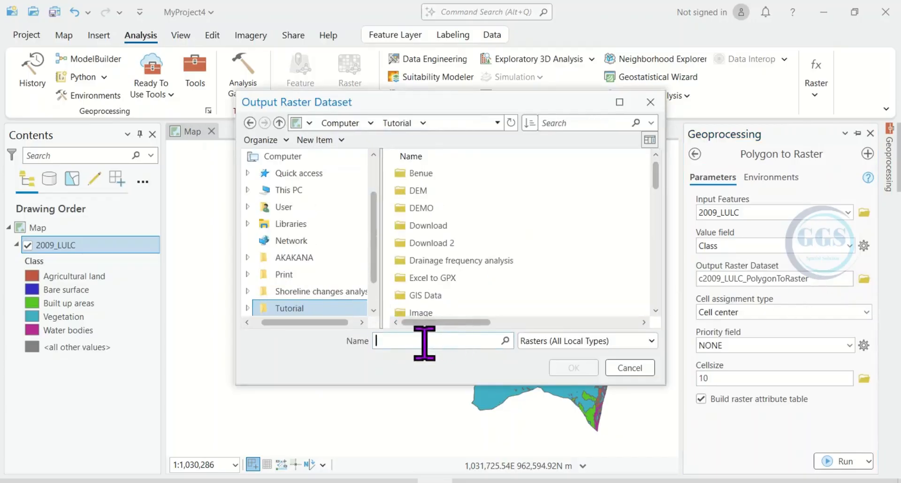
type("Raster")
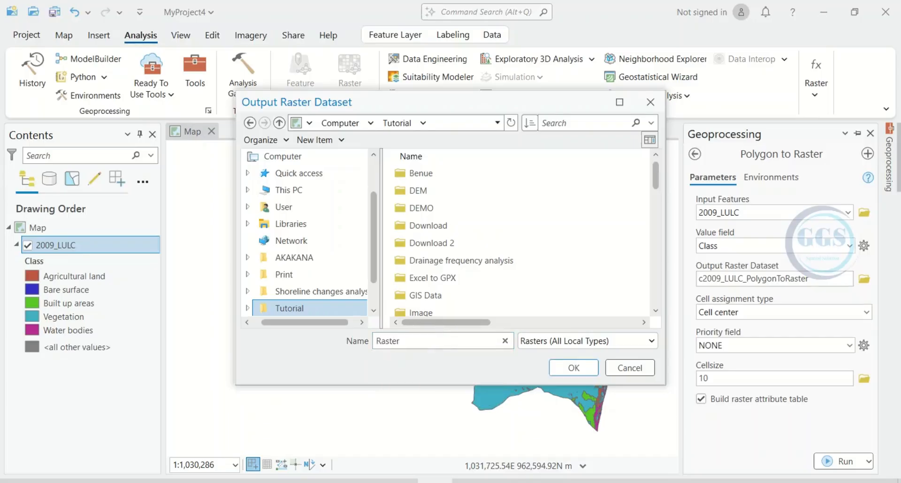
left_click(574, 369)
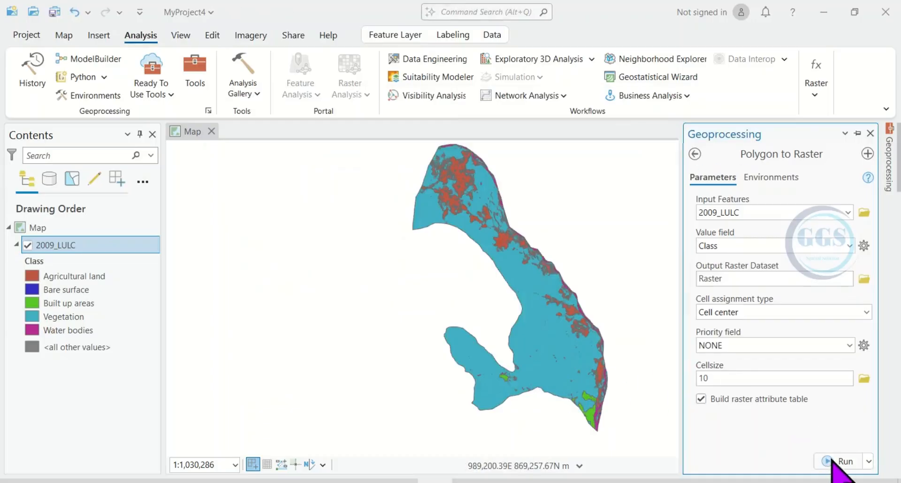
left_click(836, 462)
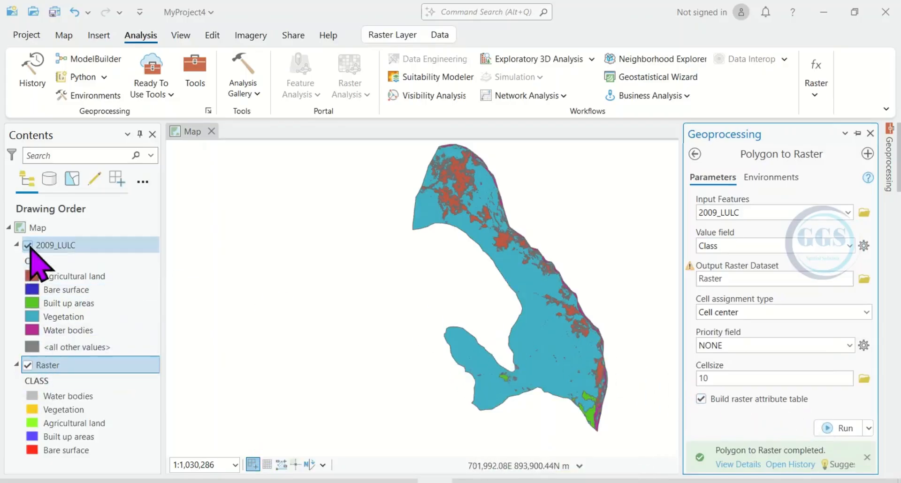
Close the geoprocessing tool and hide the 2009_LULC polygon layer so that only the raster is drawn
left_click(871, 134)
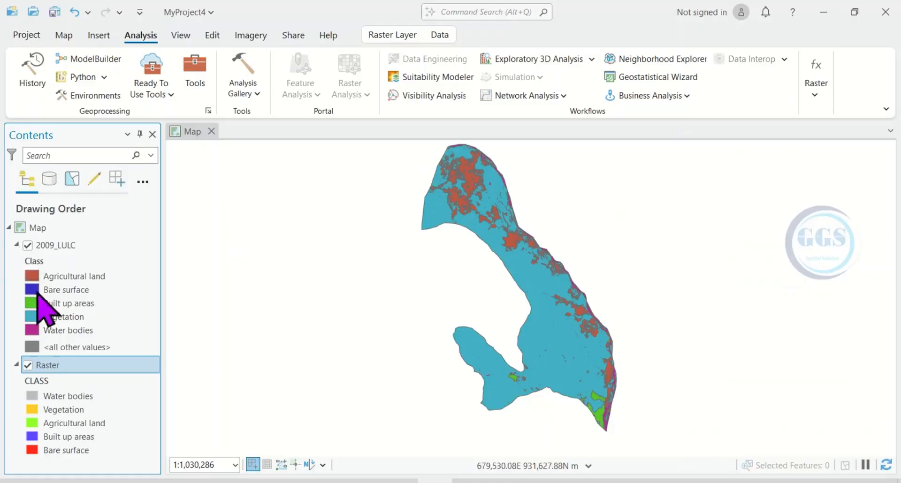
left_click(27, 245)
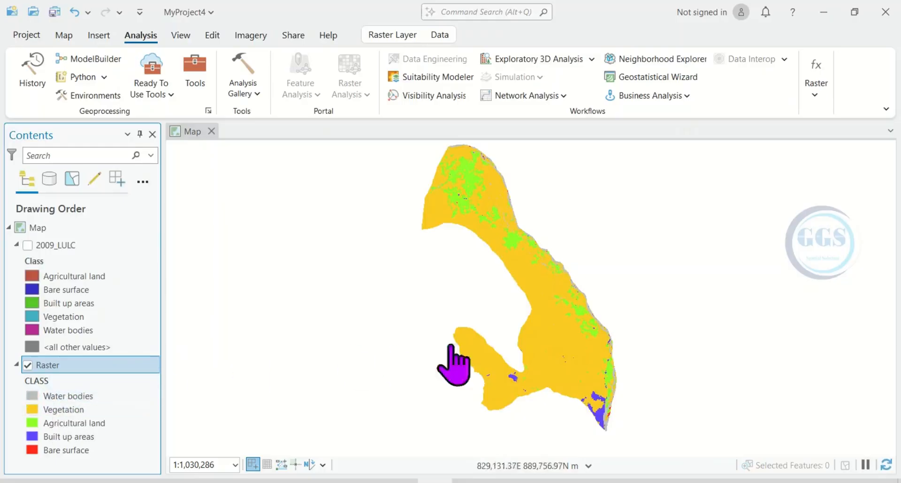
Examine the class cells of the converted raster at close range across the northern, eastern and southern parts of the area
scroll(527, 270, "up", 2)
scroll(528, 270, "up", 5)
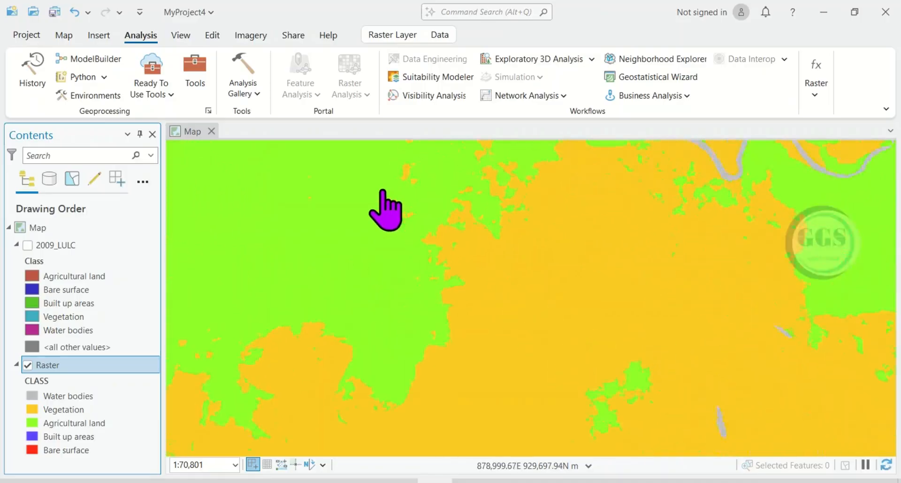
scroll(499, 229, "down", 2)
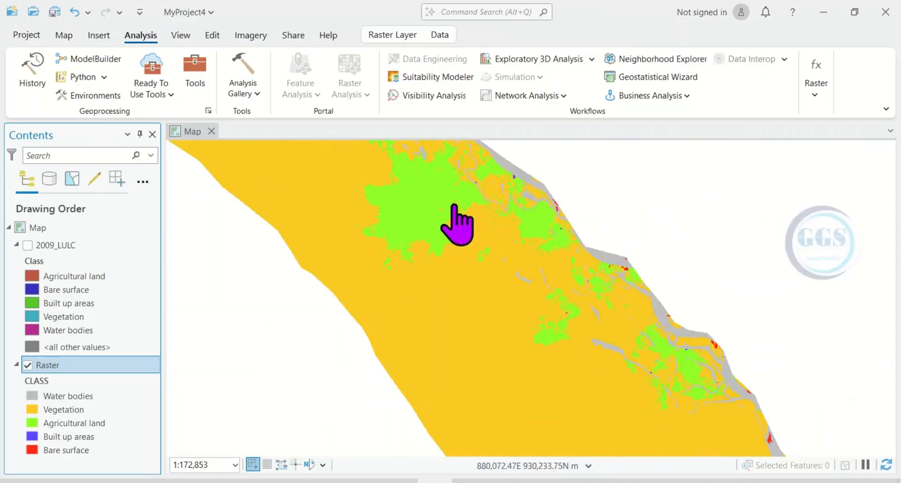
left_click_drag(455, 217, 499, 288)
mouse_move(483, 207)
left_mouse_down()
mouse_move(509, 281)
mouse_move(473, 251)
mouse_move(516, 329)
left_mouse_up()
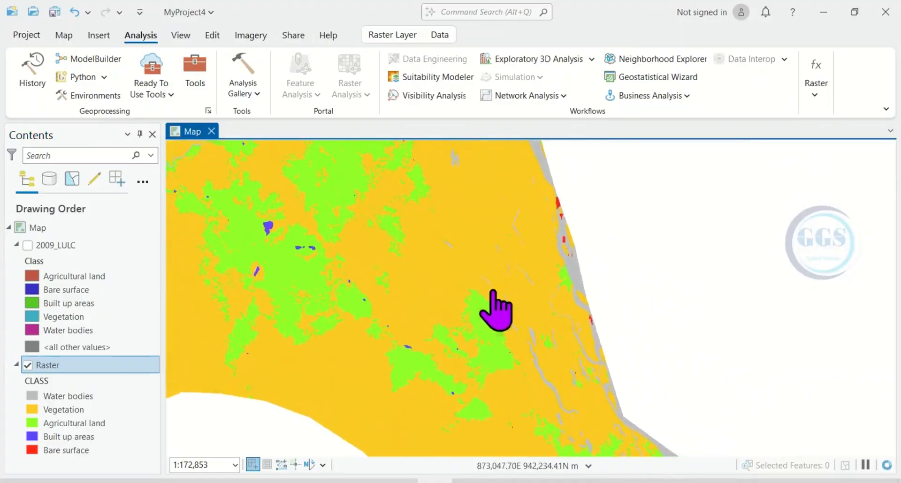
scroll(477, 294, "up", 4)
scroll(476, 294, "down", 5)
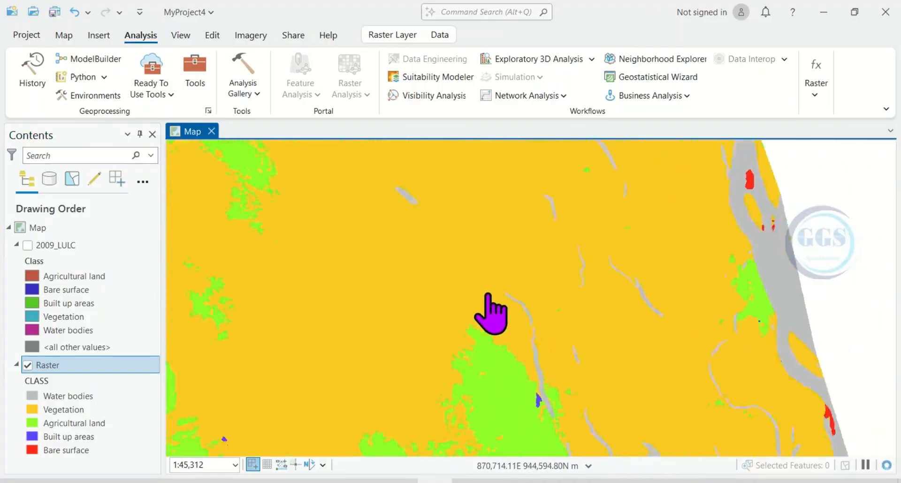
scroll(440, 193, "down", 1)
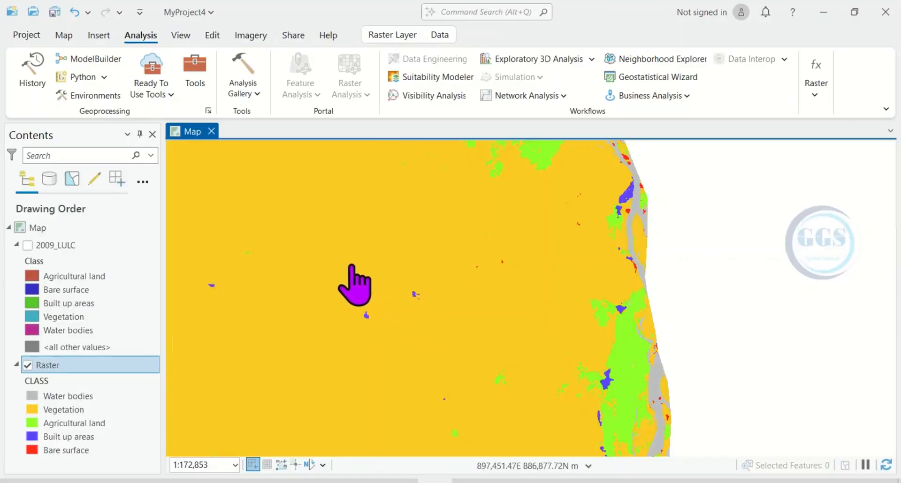
left_click_drag(354, 286, 596, 263)
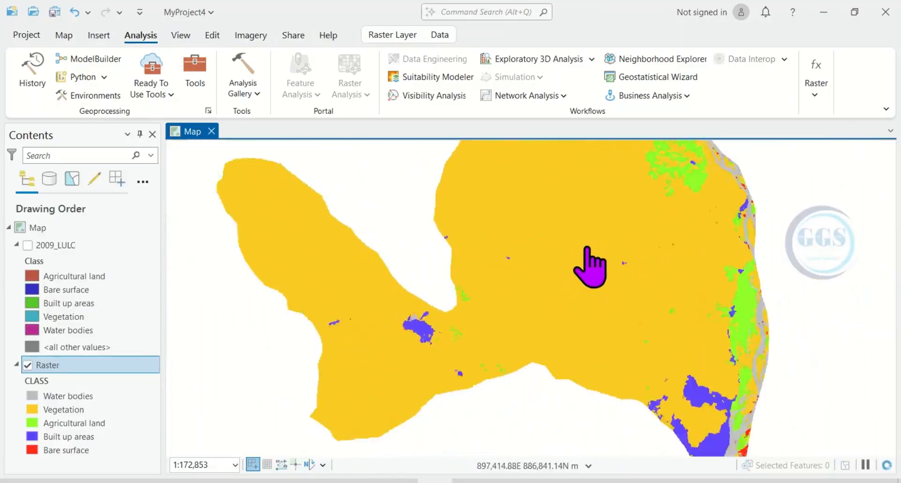
scroll(591, 264, "down", 3)
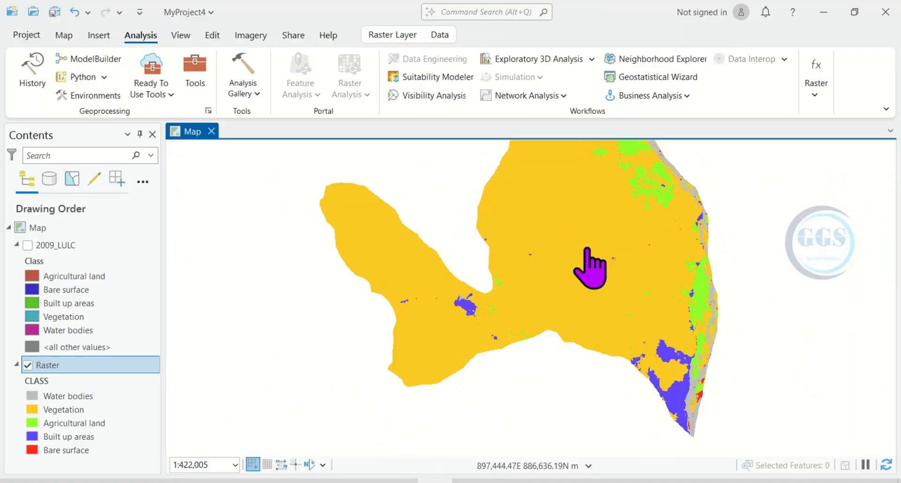